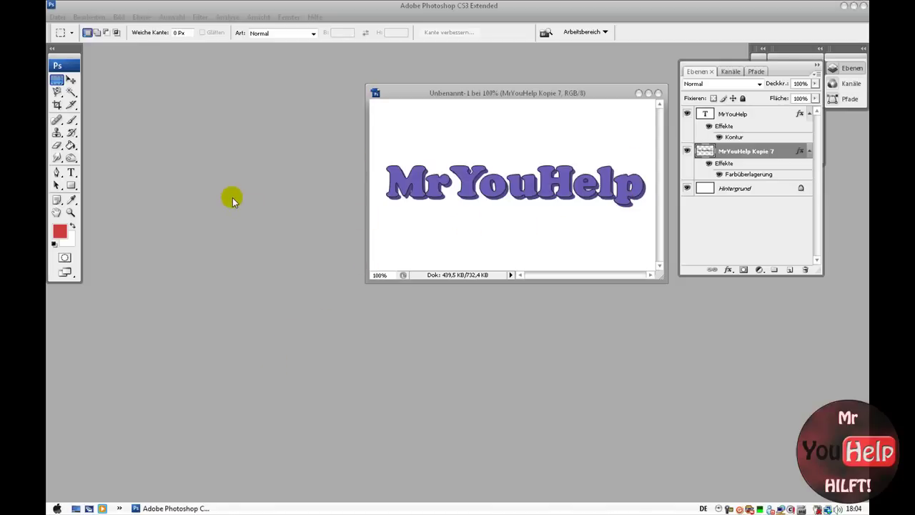
- Create a white 700 × 300 px document at 300 ppi and move its window into view
{"action": "left_click", "coordinate": [56, 79]}
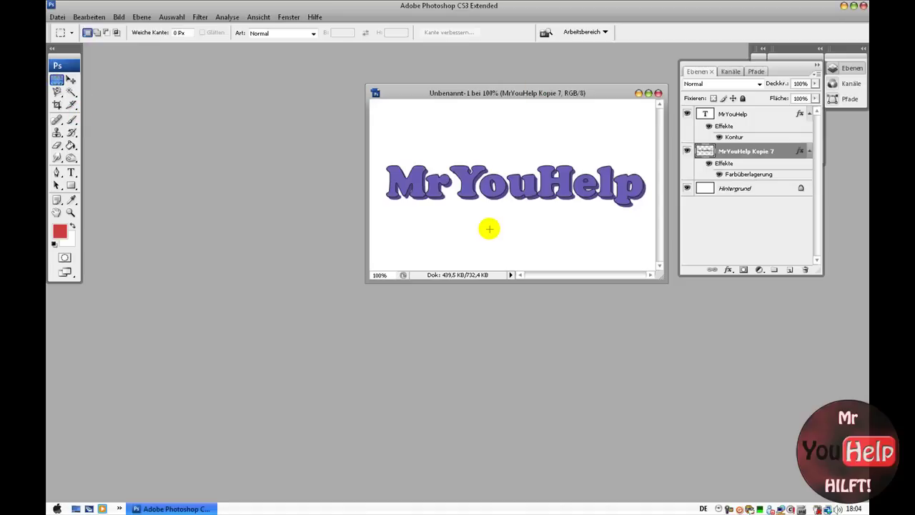
{"action": "left_click", "coordinate": [58, 17]}
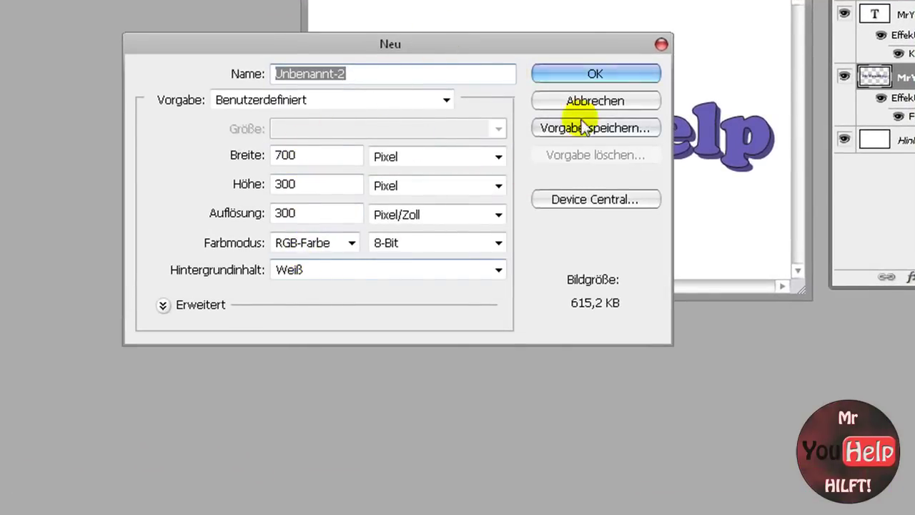
{"action": "left_click", "coordinate": [595, 74]}
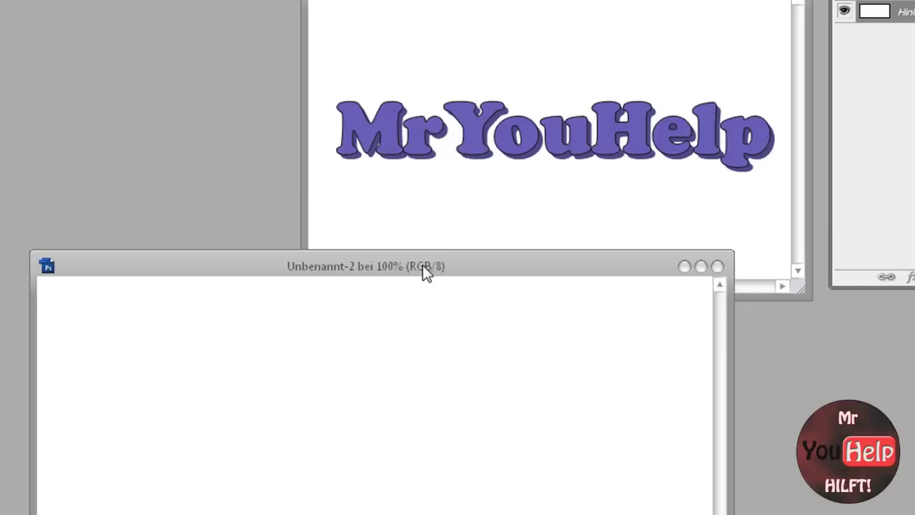
{"action": "left_click_drag", "start_coordinate": [423, 265], "coordinate": [248, 216]}
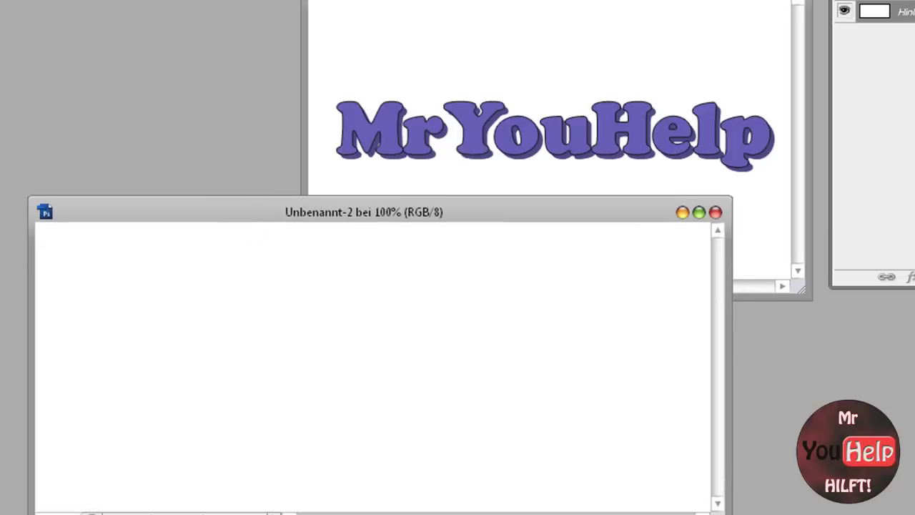
- Type red 'MrYouHelp' text on the new canvas and shift it to the right
{"action": "left_click", "coordinate": [123, 361]}
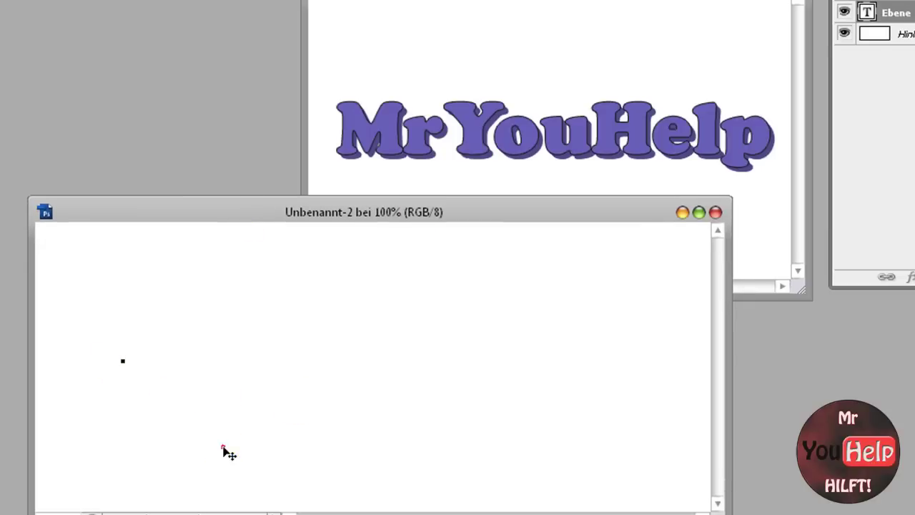
{"action": "type", "text": "Mr"}
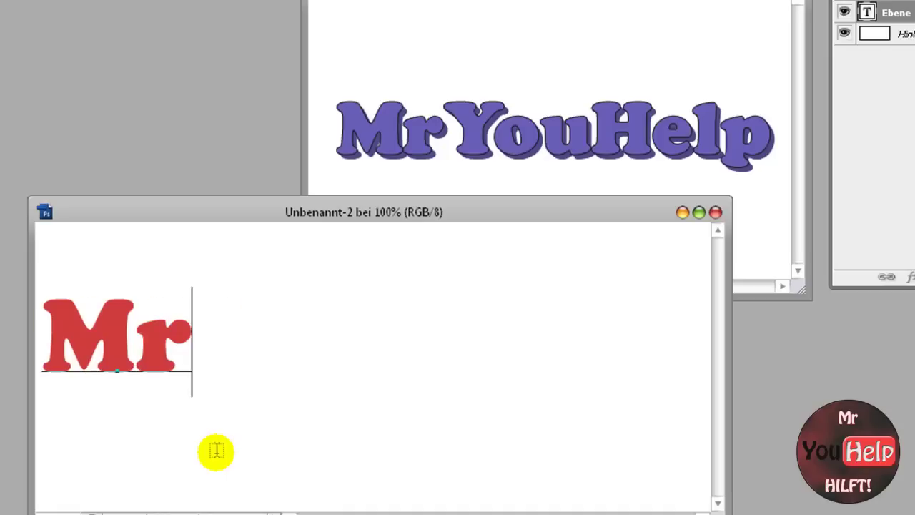
{"action": "type", "text": "YouHelp"}
{"action": "mouse_move", "coordinate": [226, 447]}
{"action": "left_mouse_down"}
{"action": "mouse_move", "coordinate": [380, 441]}
{"action": "mouse_move", "coordinate": [484, 484]}
{"action": "left_mouse_up"}
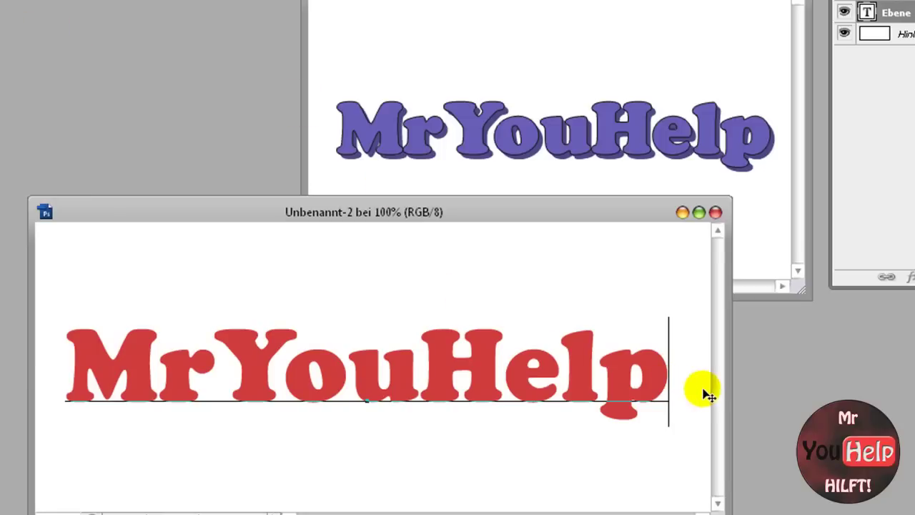
{"action": "double_click", "coordinate": [665, 377]}
{"action": "left_click", "coordinate": [166, 367]}
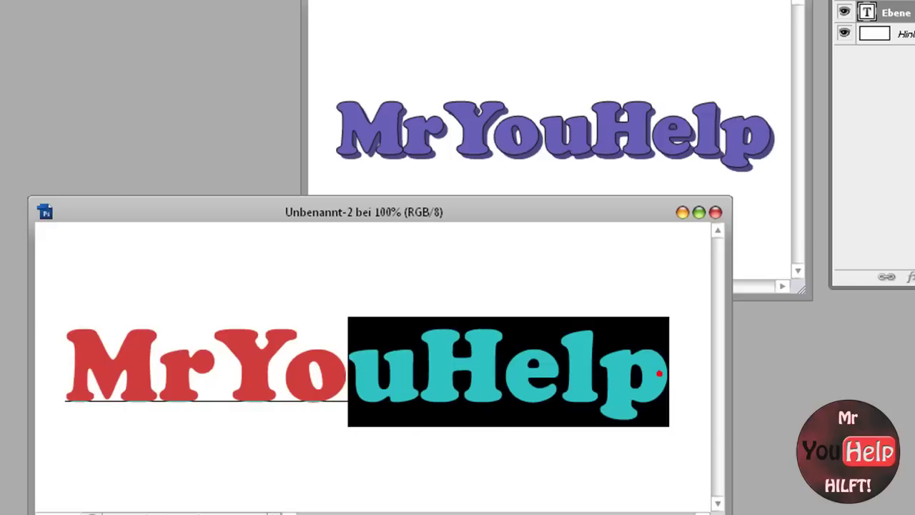
{"action": "left_click_drag", "start_coordinate": [683, 418], "coordinate": [68, 365]}
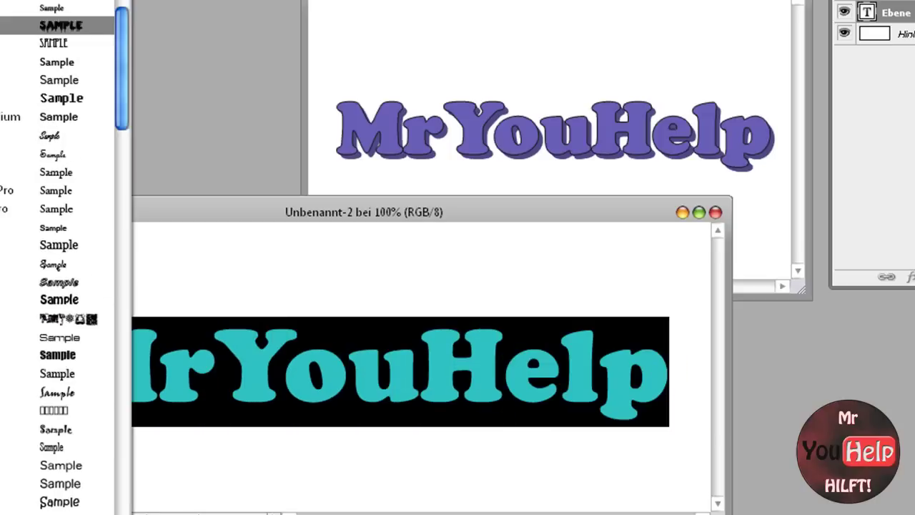
{"action": "key", "text": "Return"}
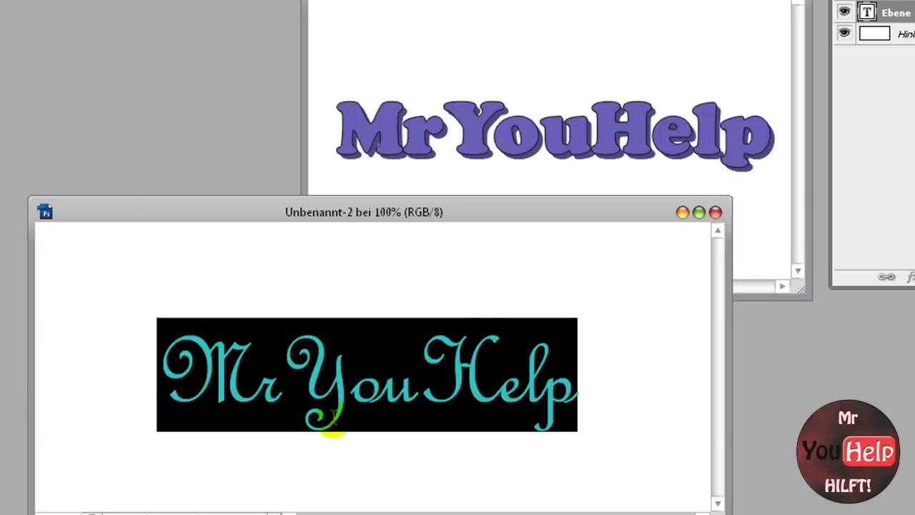
{"action": "left_click", "coordinate": [327, 418]}
{"action": "mouse_move", "coordinate": [497, 387]}
{"action": "left_mouse_down"}
{"action": "mouse_move", "coordinate": [584, 395]}
{"action": "mouse_move", "coordinate": [140, 390]}
{"action": "left_mouse_up"}
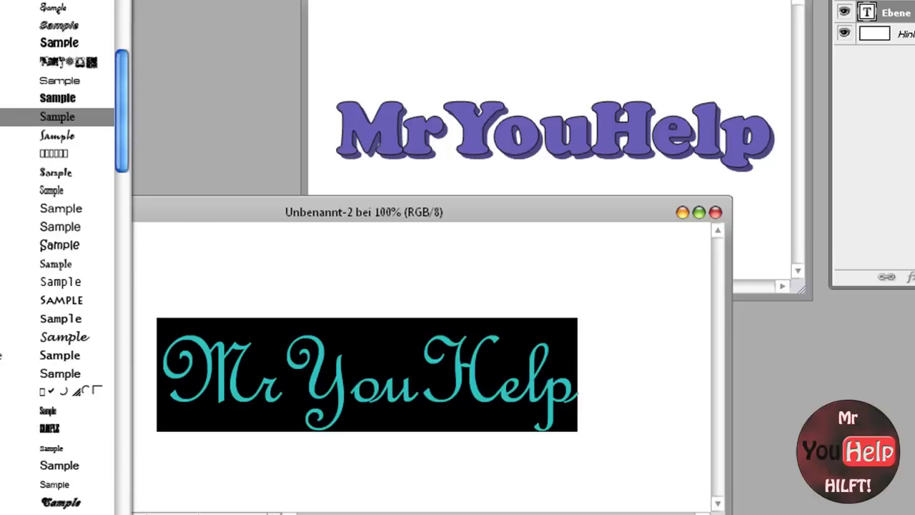
{"action": "scroll", "coordinate": [57, 274], "scroll_direction": "up", "scroll_amount": 2}
{"action": "scroll", "coordinate": [57, 274], "scroll_direction": "up", "scroll_amount": 5}
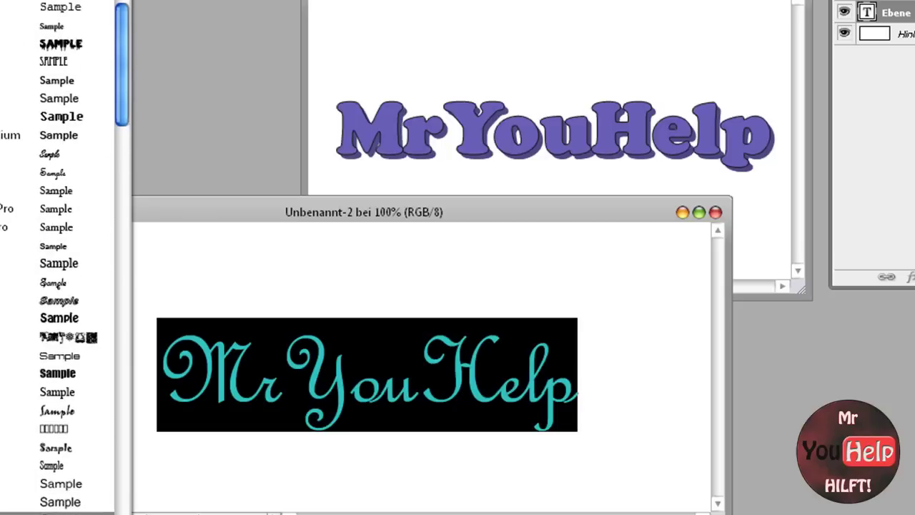
{"action": "scroll", "coordinate": [57, 336], "scroll_direction": "up", "scroll_amount": 2}
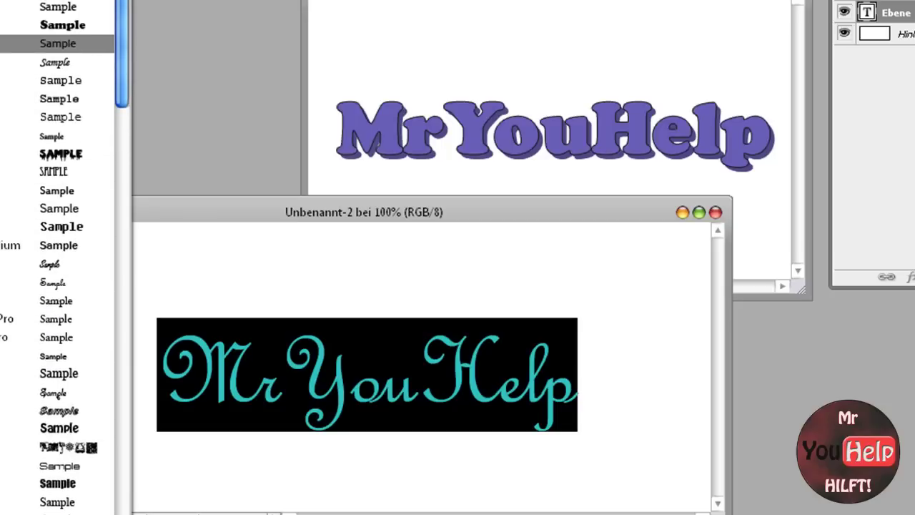
{"action": "left_click", "coordinate": [58, 43]}
{"action": "key", "text": "ctrl+h"}
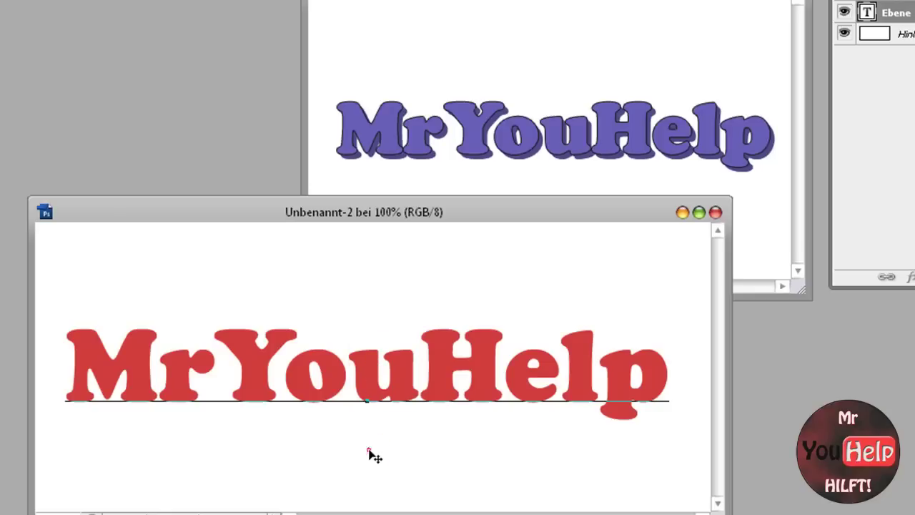
- Nudge the red text slightly up-left, commit it, and place the document window over the example
{"action": "left_click_drag", "start_coordinate": [369, 452], "coordinate": [363, 441]}
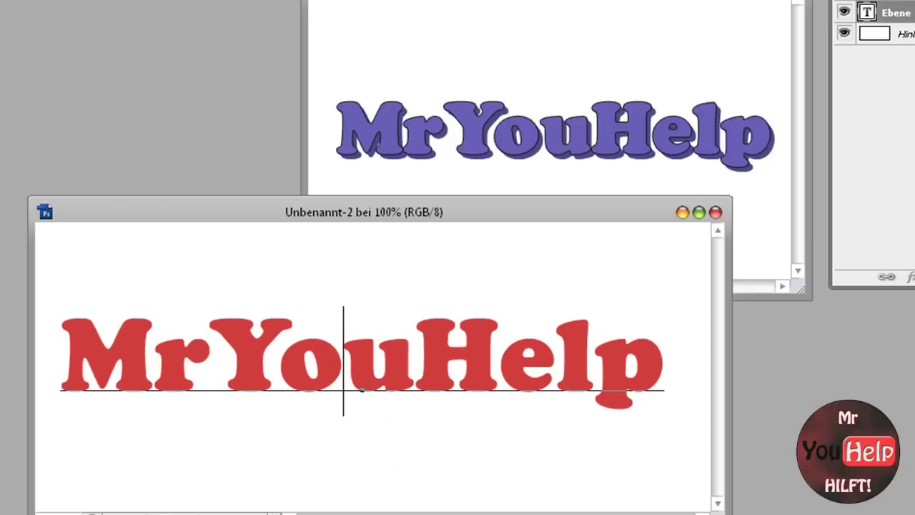
{"action": "key", "text": "ctrl+Return"}
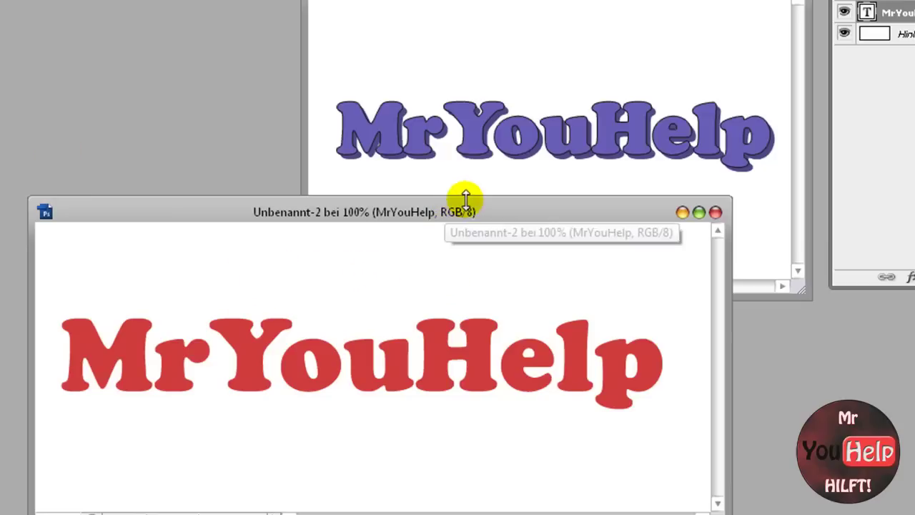
{"action": "left_click_drag", "start_coordinate": [432, 215], "coordinate": [438, 179]}
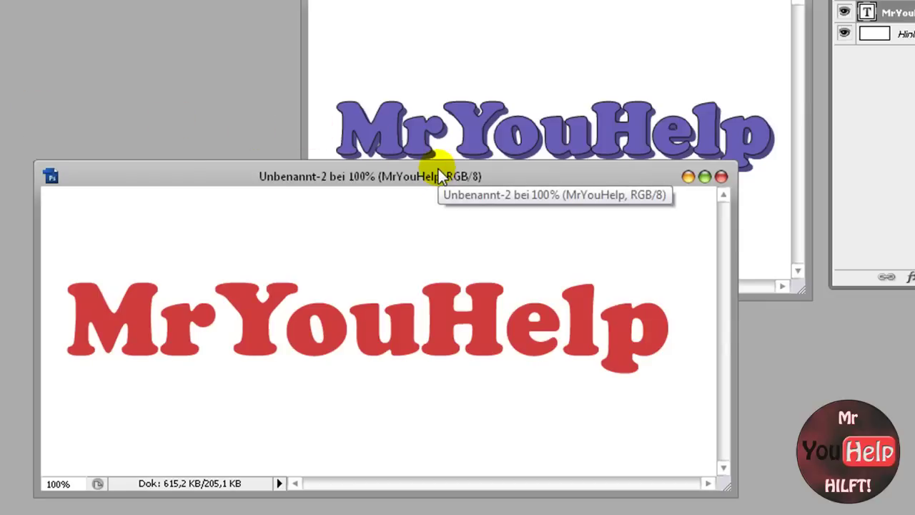
{"action": "left_click_drag", "start_coordinate": [437, 174], "coordinate": [366, 219]}
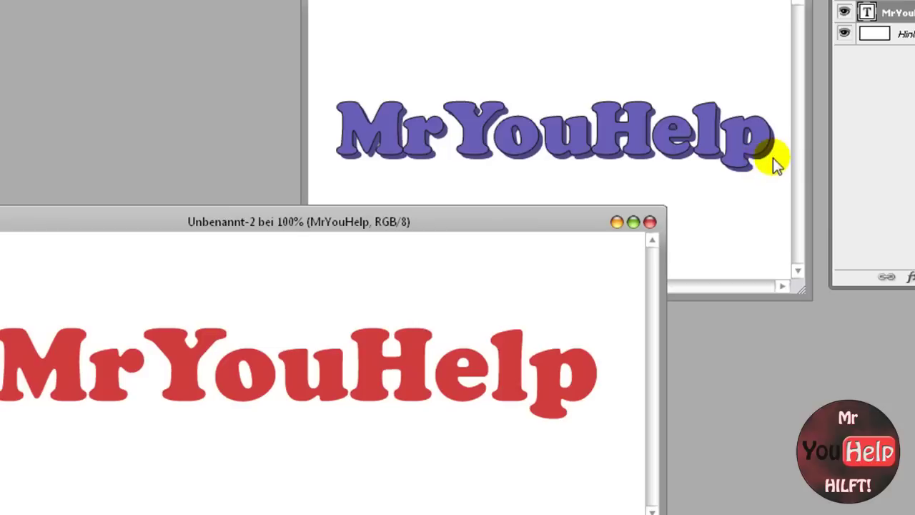
{"action": "left_click_drag", "start_coordinate": [442, 231], "coordinate": [503, 191]}
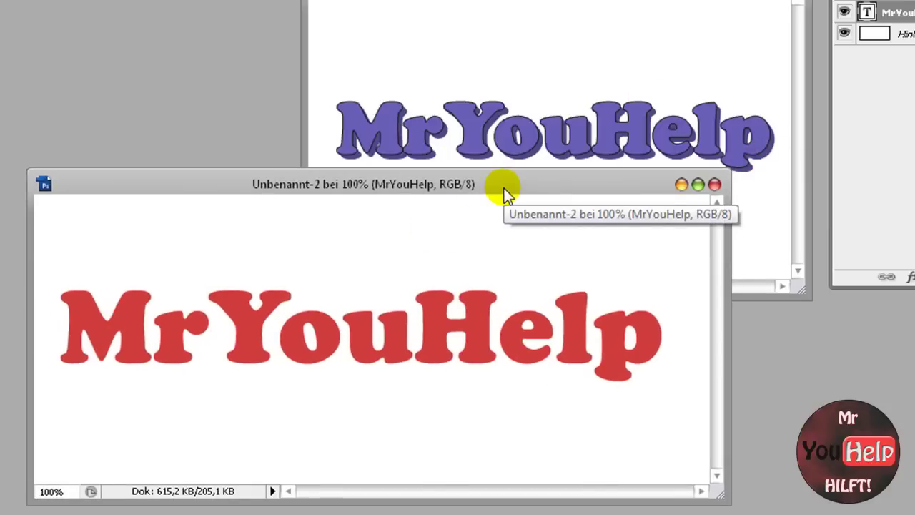
{"action": "mouse_move", "coordinate": [473, 180]}
{"action": "left_mouse_down"}
{"action": "mouse_move", "coordinate": [495, 132]}
{"action": "mouse_move", "coordinate": [489, 144]}
{"action": "left_mouse_up"}
{"action": "left_click", "coordinate": [489, 145]}
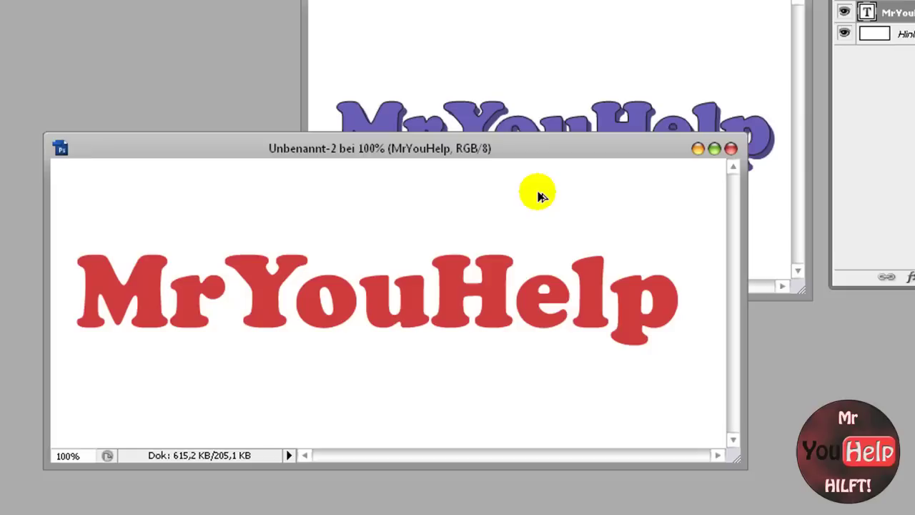
- Duplicate the MrYouHelp text layer repeatedly with Ctrl+J
{"action": "key", "text": "ctrl+j"}
{"action": "key", "text": "ctrl+j"}
{"action": "key", "text": "ctrl+j"}
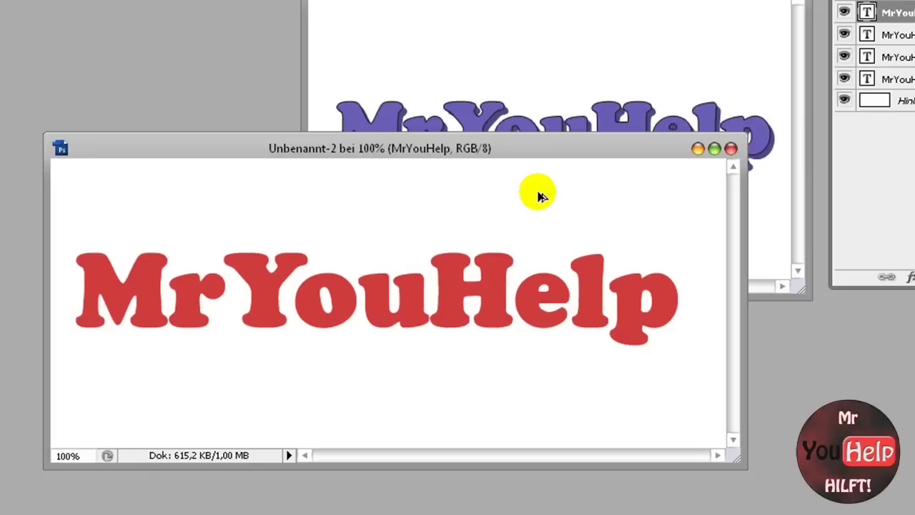
{"action": "key", "text": "ctrl+j"}
{"action": "key", "text": "ctrl+j"}
{"action": "key", "text": "ctrl+j"}
{"action": "key", "text": "ctrl+j"}
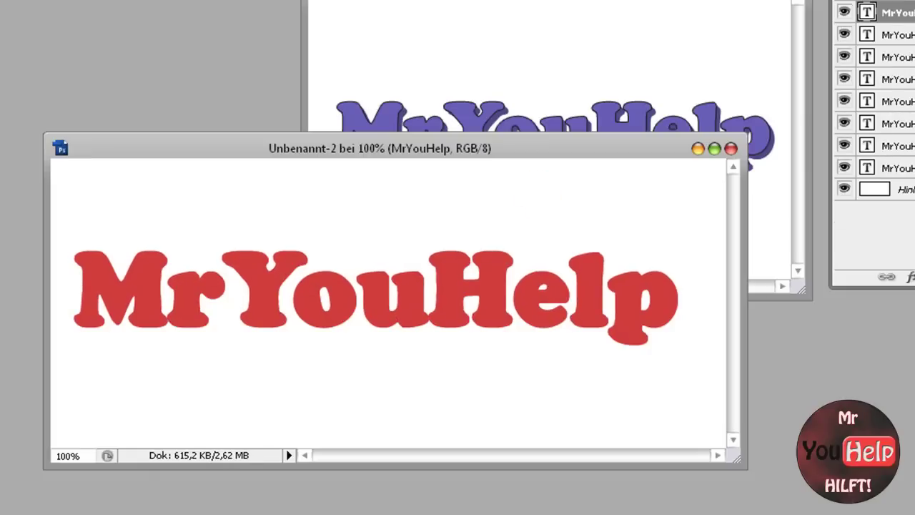
{"action": "key", "text": "ctrl+j"}
{"action": "key", "text": "ctrl+j"}
{"action": "key", "text": "ctrl+j"}
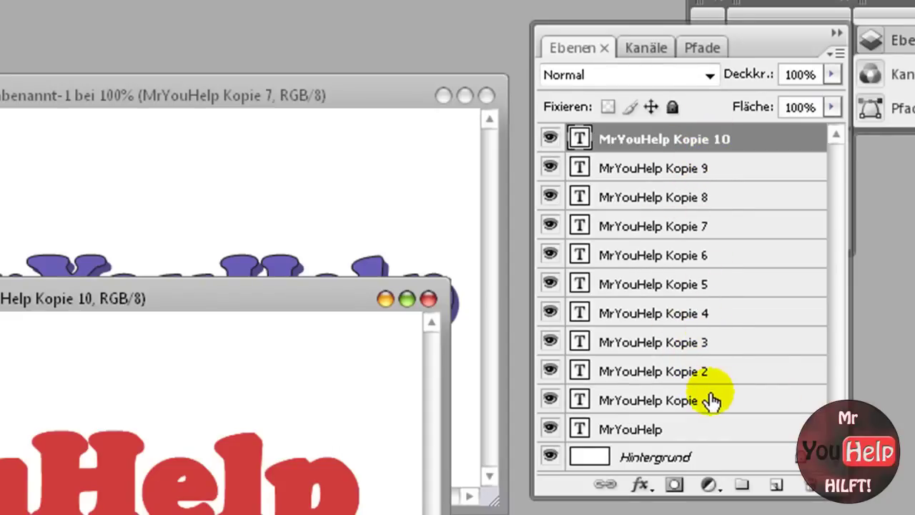
- Merge the selected MrYouHelp copy layers into a single 'MrYouHelp Kopie 10' layer
{"action": "left_click", "coordinate": [707, 399], "text": "shift"}
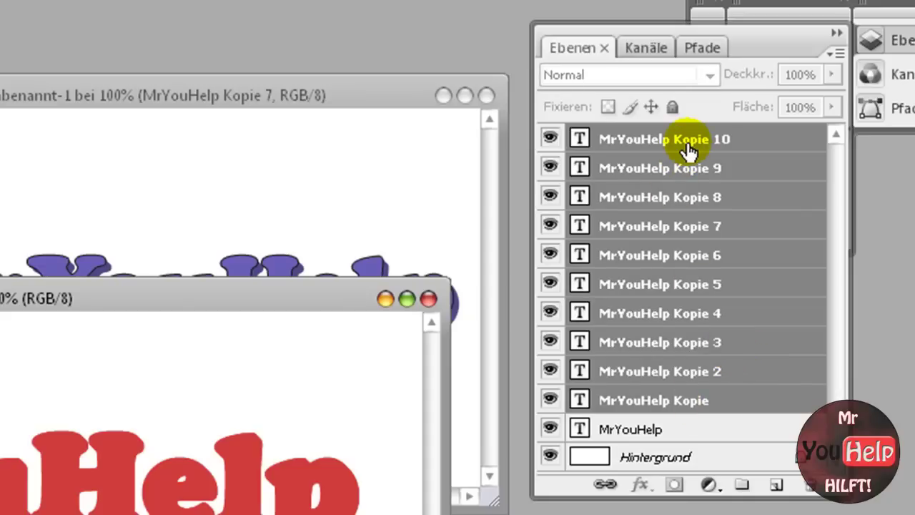
{"action": "key", "text": "ctrl+e"}
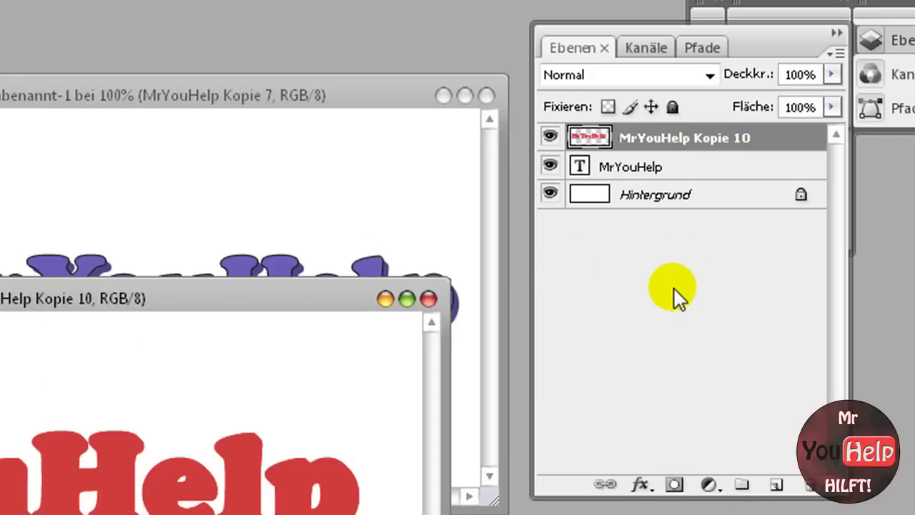
- Move the MrYouHelp text layer above 'MrYouHelp Kopie 10' and open Kopie 10's Ebenenstil
{"action": "left_click", "coordinate": [717, 167]}
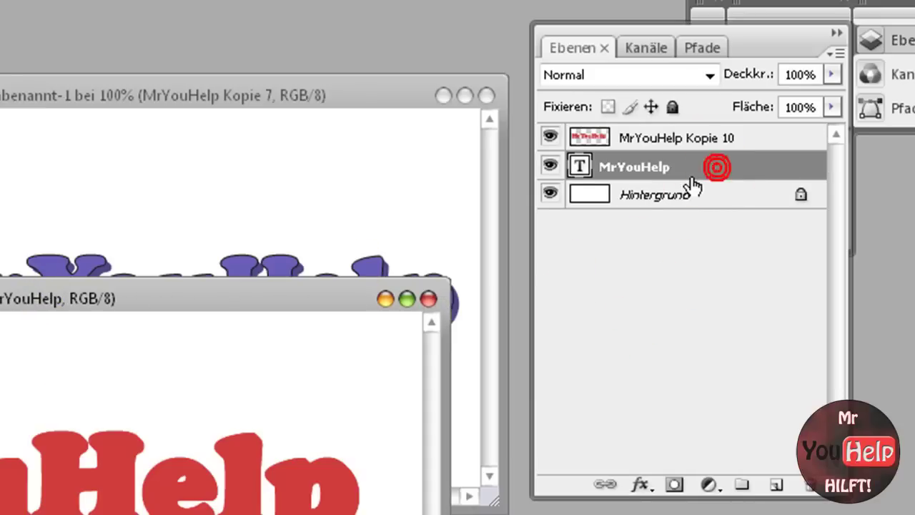
{"action": "left_click_drag", "start_coordinate": [693, 183], "coordinate": [708, 132]}
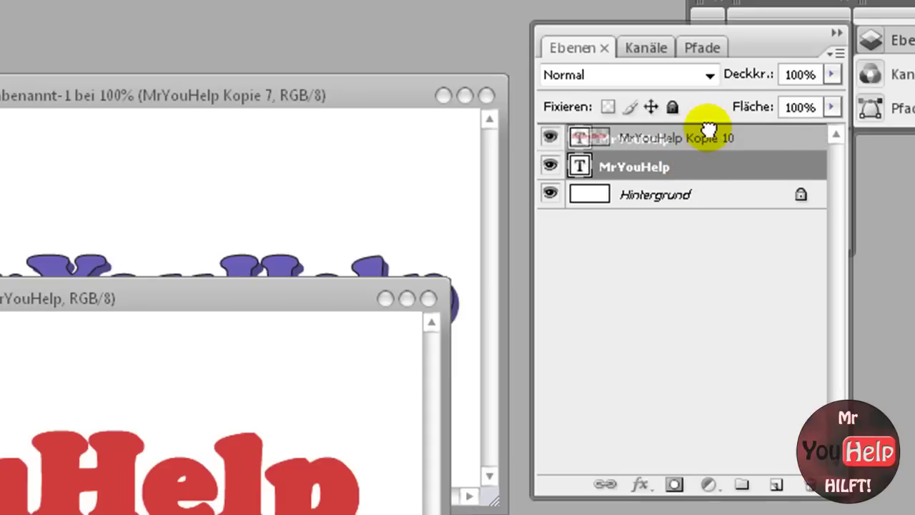
{"action": "left_click_drag", "start_coordinate": [708, 131], "coordinate": [708, 136]}
{"action": "left_click", "coordinate": [715, 171]}
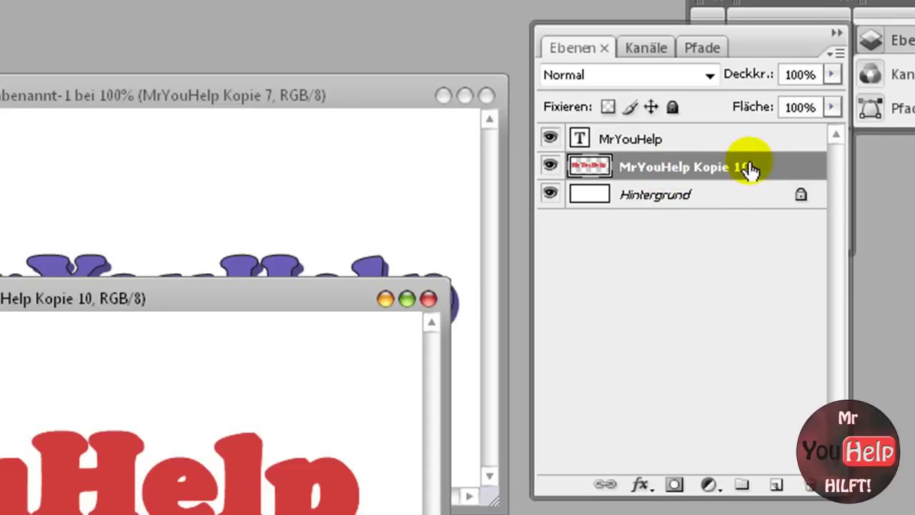
{"action": "double_click", "coordinate": [768, 168]}
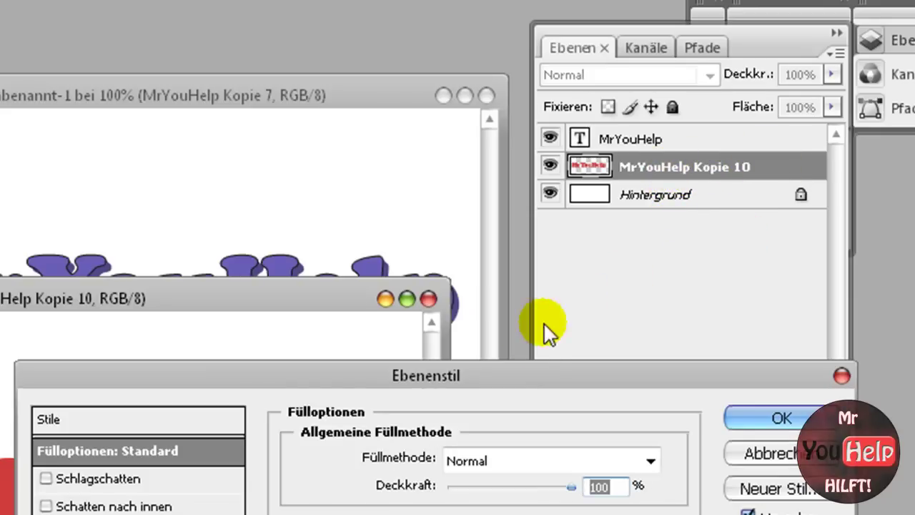
- Give 'MrYouHelp Kopie 10' a dark red bd0d0d Farbüberlagerung
{"action": "left_click_drag", "start_coordinate": [519, 378], "coordinate": [550, 327]}
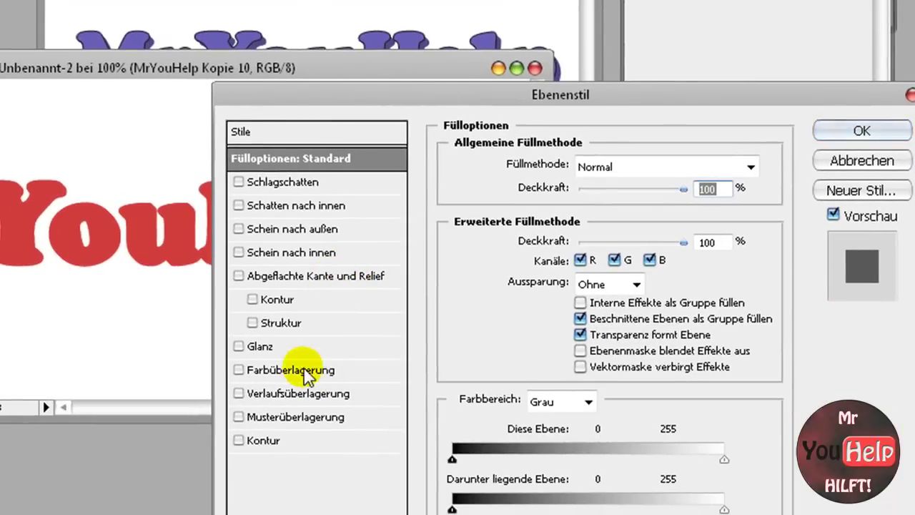
{"action": "left_click", "coordinate": [308, 370]}
{"action": "left_click", "coordinate": [721, 167]}
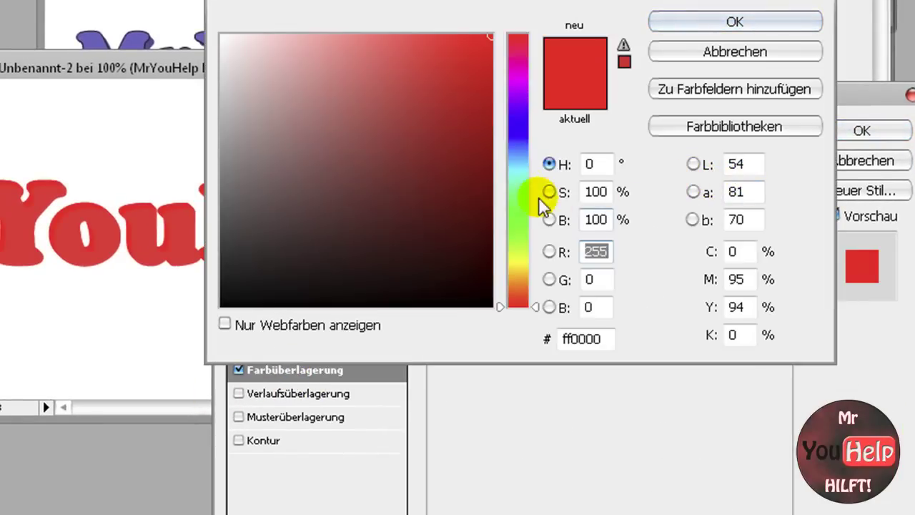
{"action": "left_click", "coordinate": [480, 98]}
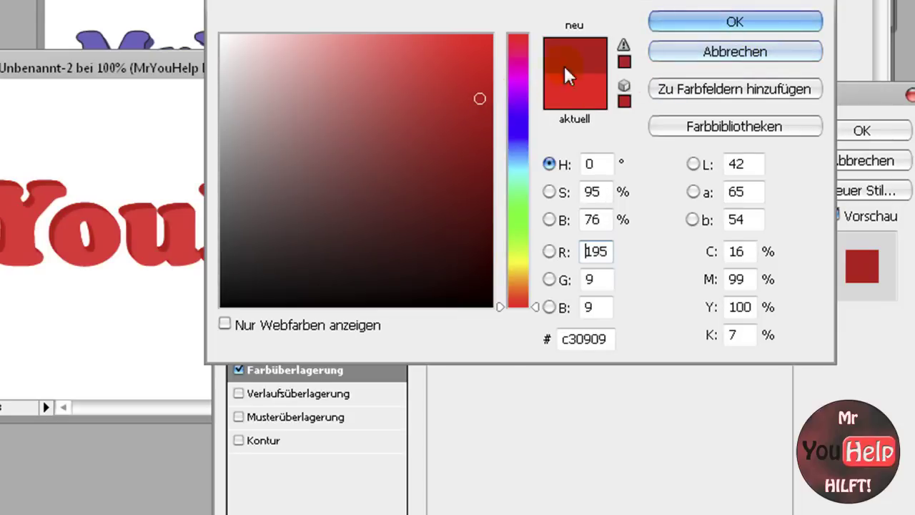
{"action": "left_click", "coordinate": [432, 110]}
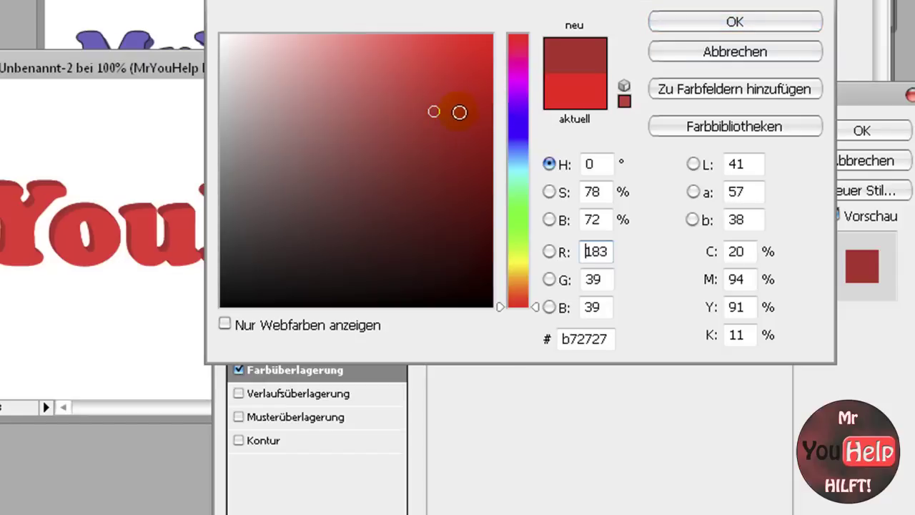
{"action": "left_click", "coordinate": [469, 110]}
{"action": "left_click", "coordinate": [474, 105]}
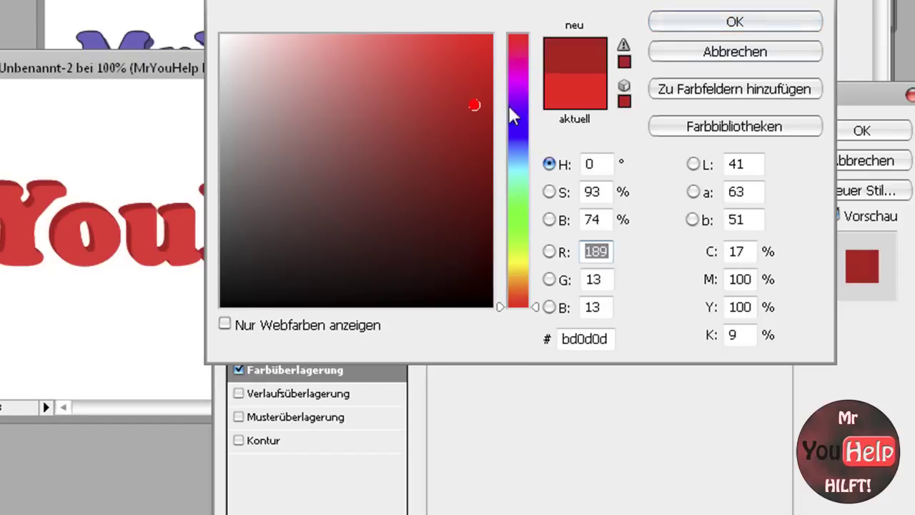
{"action": "left_click", "coordinate": [735, 23]}
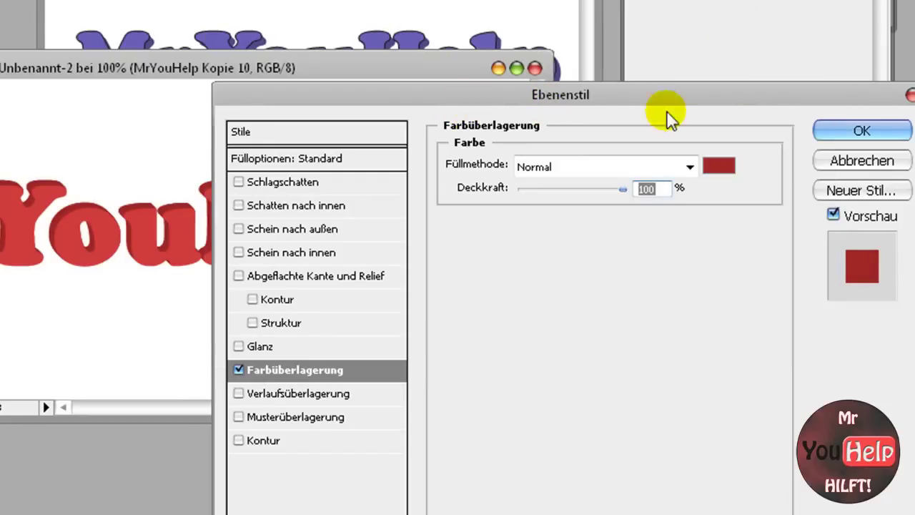
{"action": "left_click", "coordinate": [894, 133]}
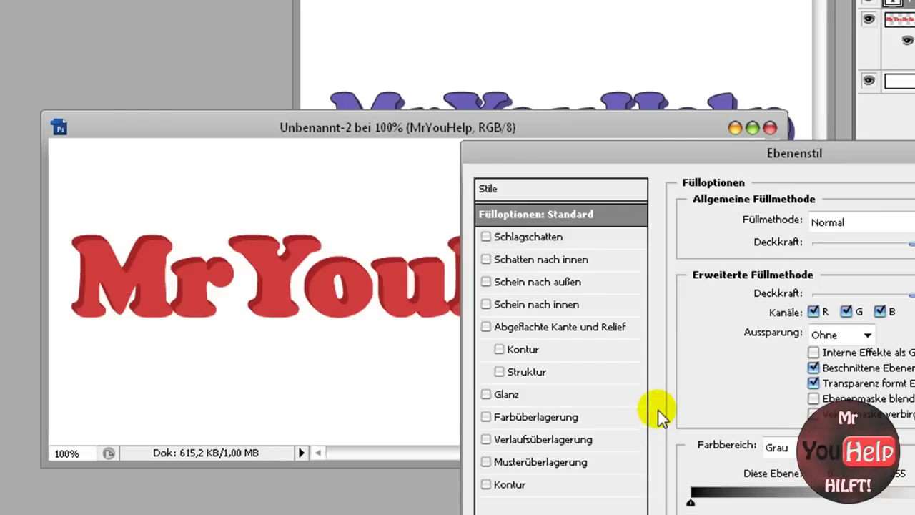
- Add a near-black 2 px Kontur to the MrYouHelp text
{"action": "mouse_move", "coordinate": [747, 159]}
{"action": "left_mouse_down"}
{"action": "mouse_move", "coordinate": [741, 135]}
{"action": "mouse_move", "coordinate": [656, 115]}
{"action": "left_mouse_up"}
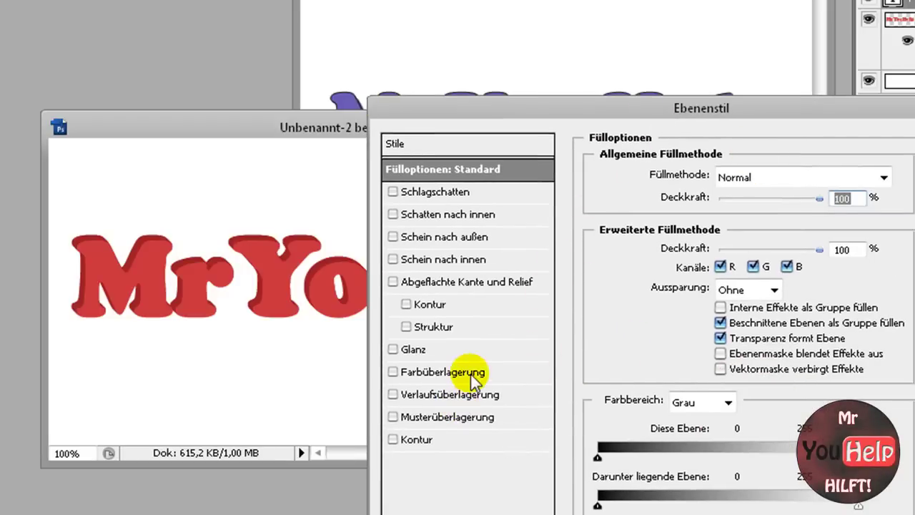
{"action": "left_click", "coordinate": [394, 437]}
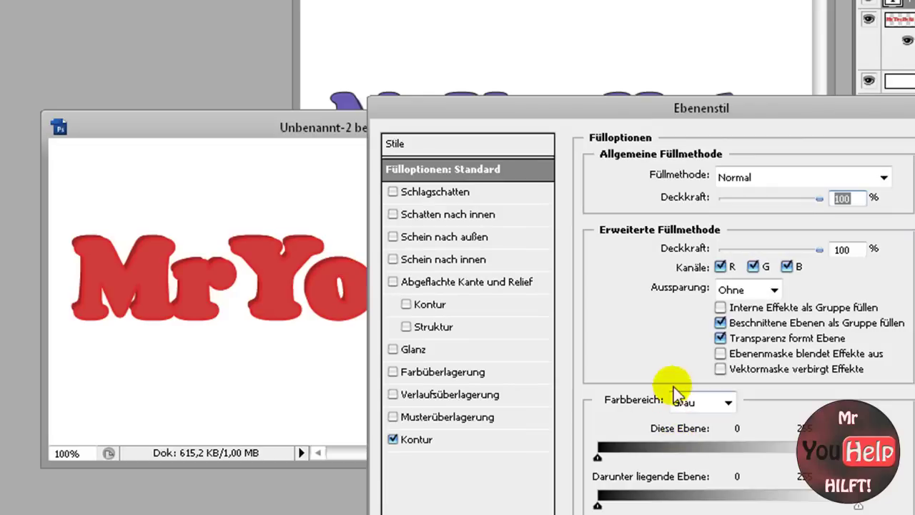
{"action": "left_click", "coordinate": [431, 438]}
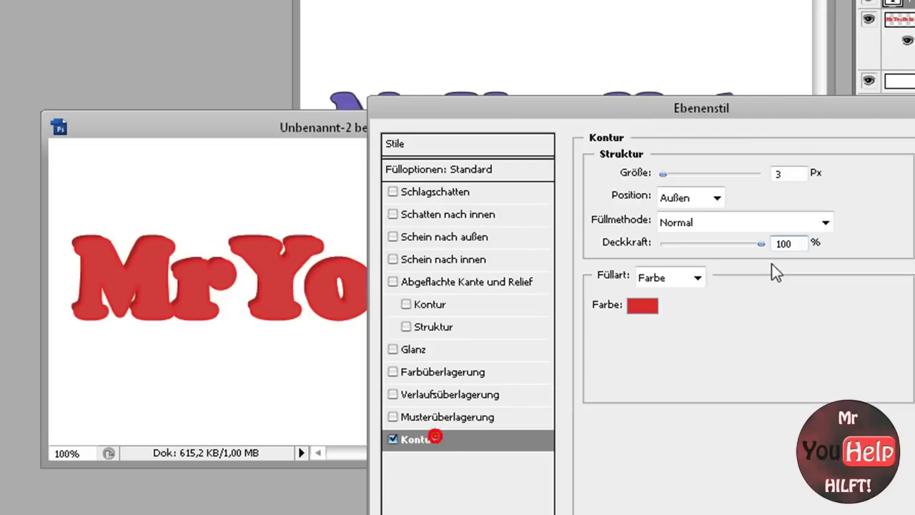
{"action": "left_click", "coordinate": [642, 307]}
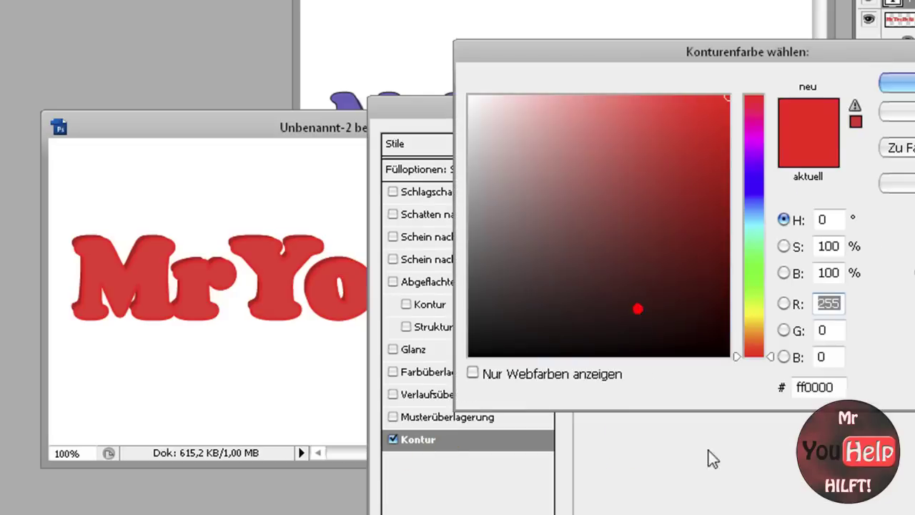
{"action": "left_click", "coordinate": [659, 340]}
{"action": "left_click", "coordinate": [897, 84]}
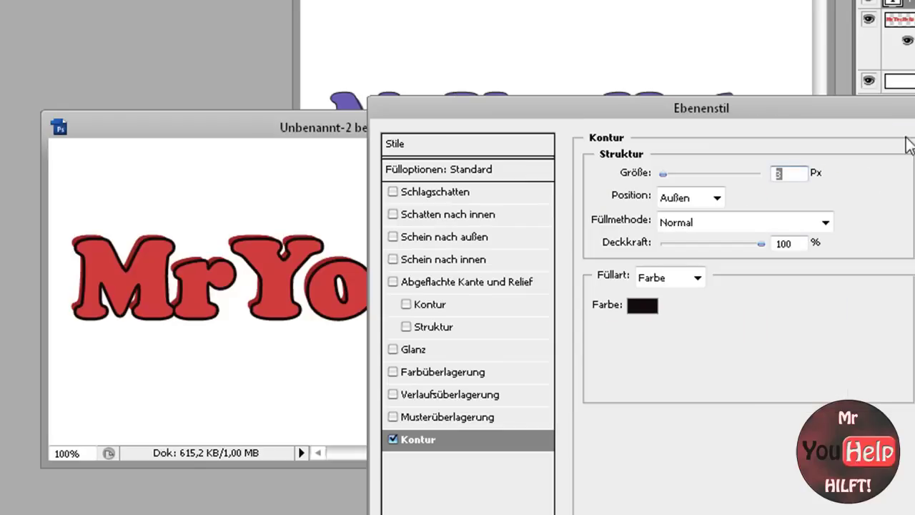
{"action": "double_click", "coordinate": [787, 174]}
{"action": "type", "text": "1"}
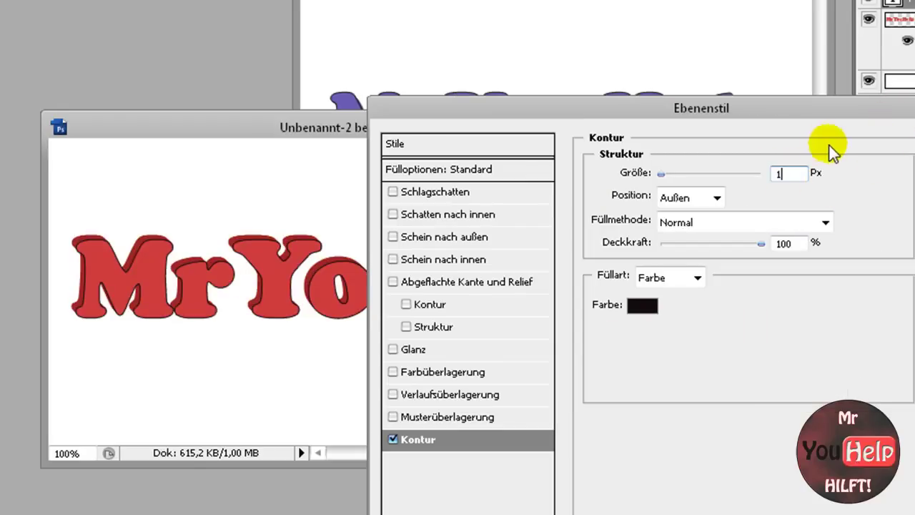
{"action": "key", "text": "BackSpace"}
{"action": "type", "text": "2"}
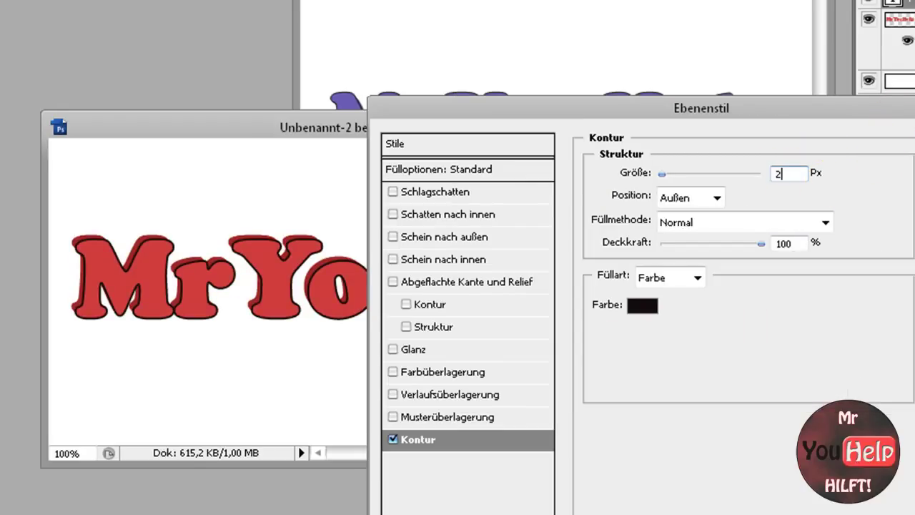
{"action": "key", "text": "Return"}
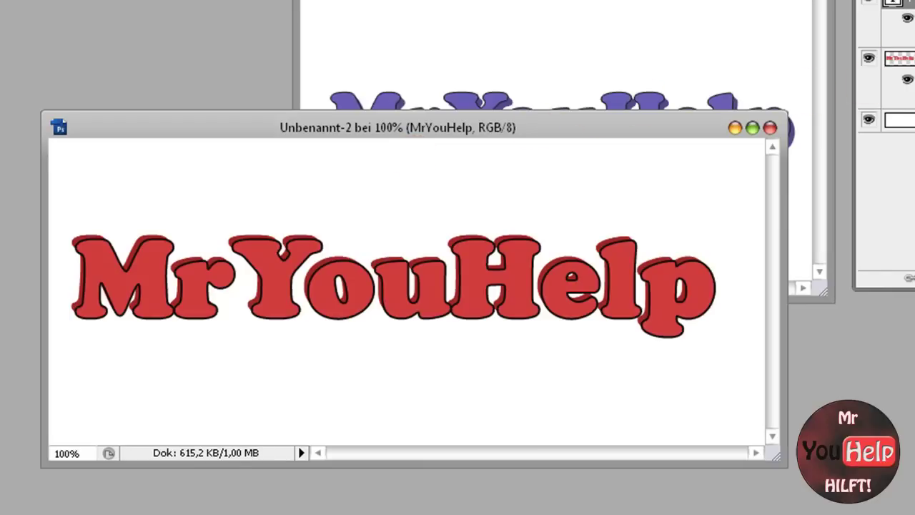
- Set the outline's Position to Innen so it sits inside the letters
{"action": "double_click", "coordinate": [900, 57]}
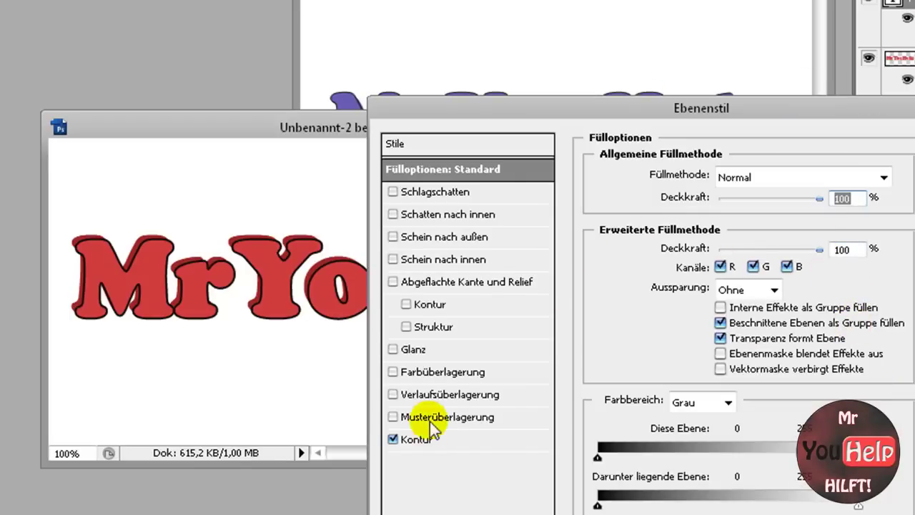
{"action": "left_click", "coordinate": [393, 439]}
{"action": "left_click", "coordinate": [418, 439]}
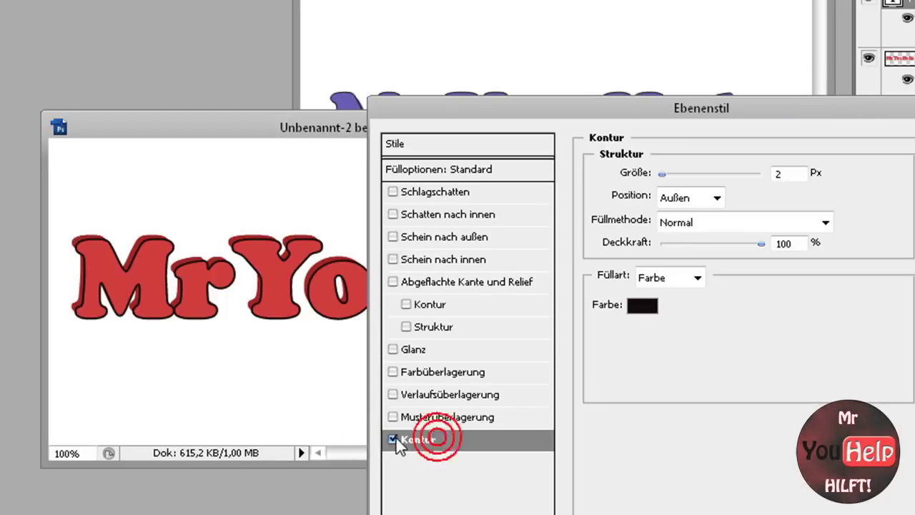
{"action": "left_click", "coordinate": [693, 197]}
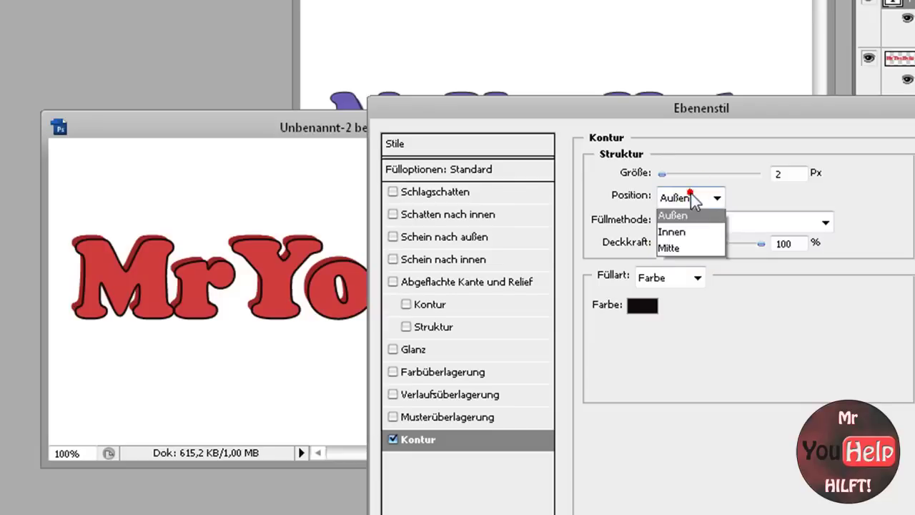
{"action": "left_click", "coordinate": [694, 238]}
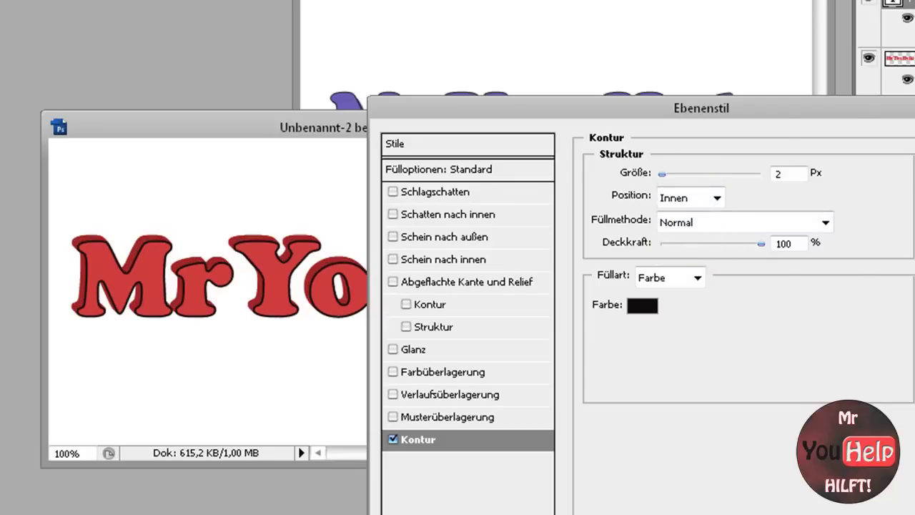
{"action": "key", "text": "Return"}
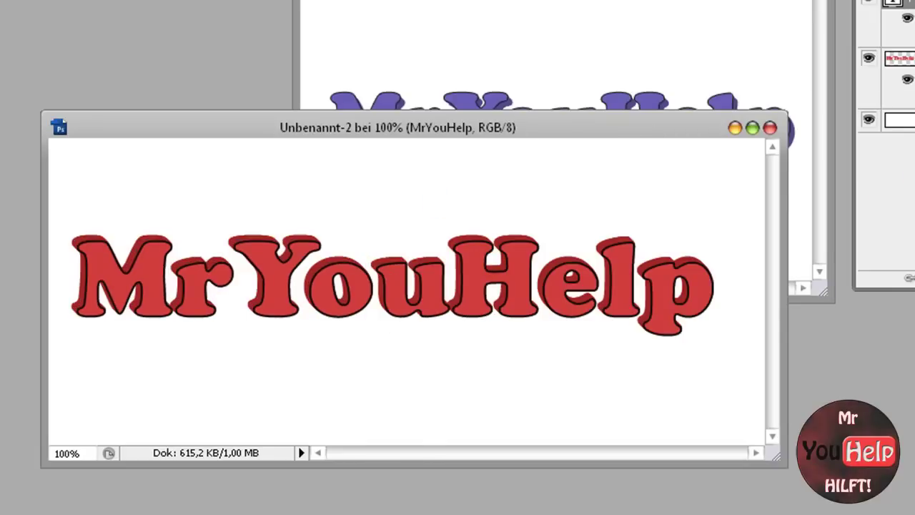
- Move the Unbenannt-2 window so the purple example is fully visible for comparison
{"action": "left_click", "coordinate": [337, 278]}
{"action": "mouse_move", "coordinate": [469, 134]}
{"action": "left_mouse_down"}
{"action": "mouse_move", "coordinate": [465, 160]}
{"action": "mouse_move", "coordinate": [384, 293]}
{"action": "mouse_move", "coordinate": [481, 239]}
{"action": "mouse_move", "coordinate": [299, 191]}
{"action": "left_mouse_up"}
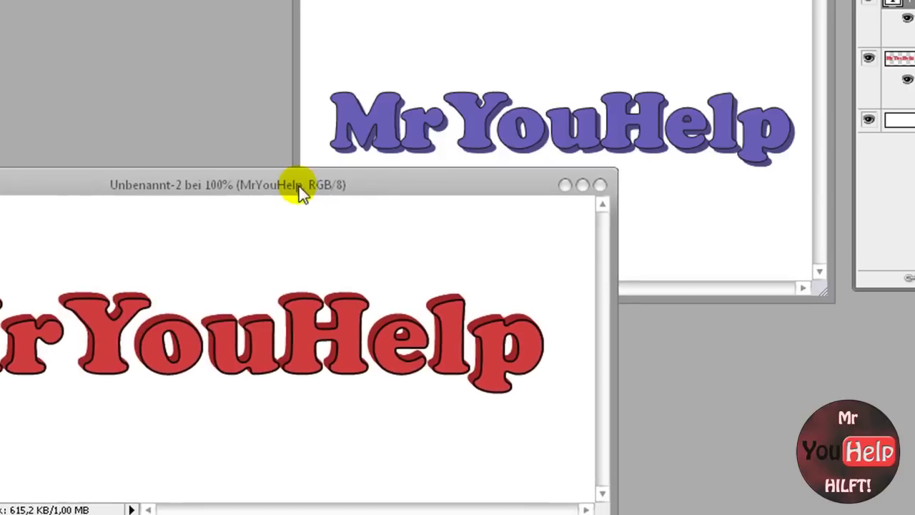